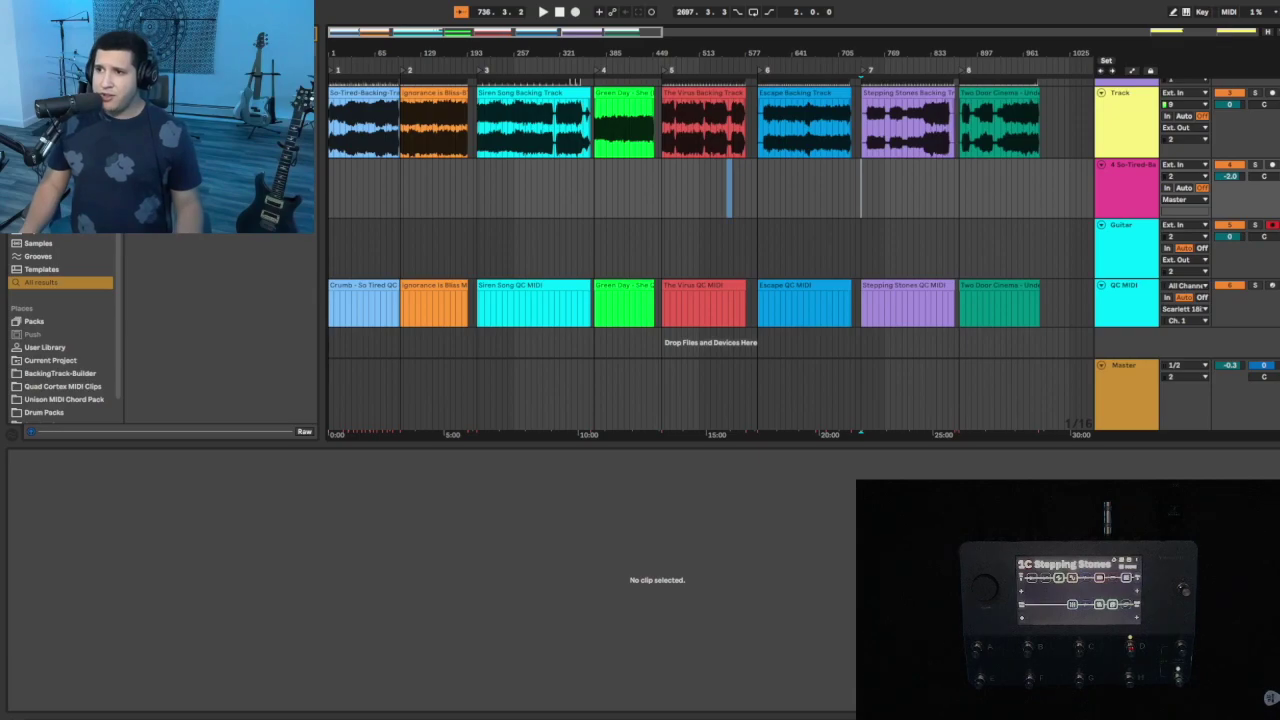
- Zoom in and out across the eight-song arrangement, then jump back to its start
key(plus)
key(plus)
key(plus)
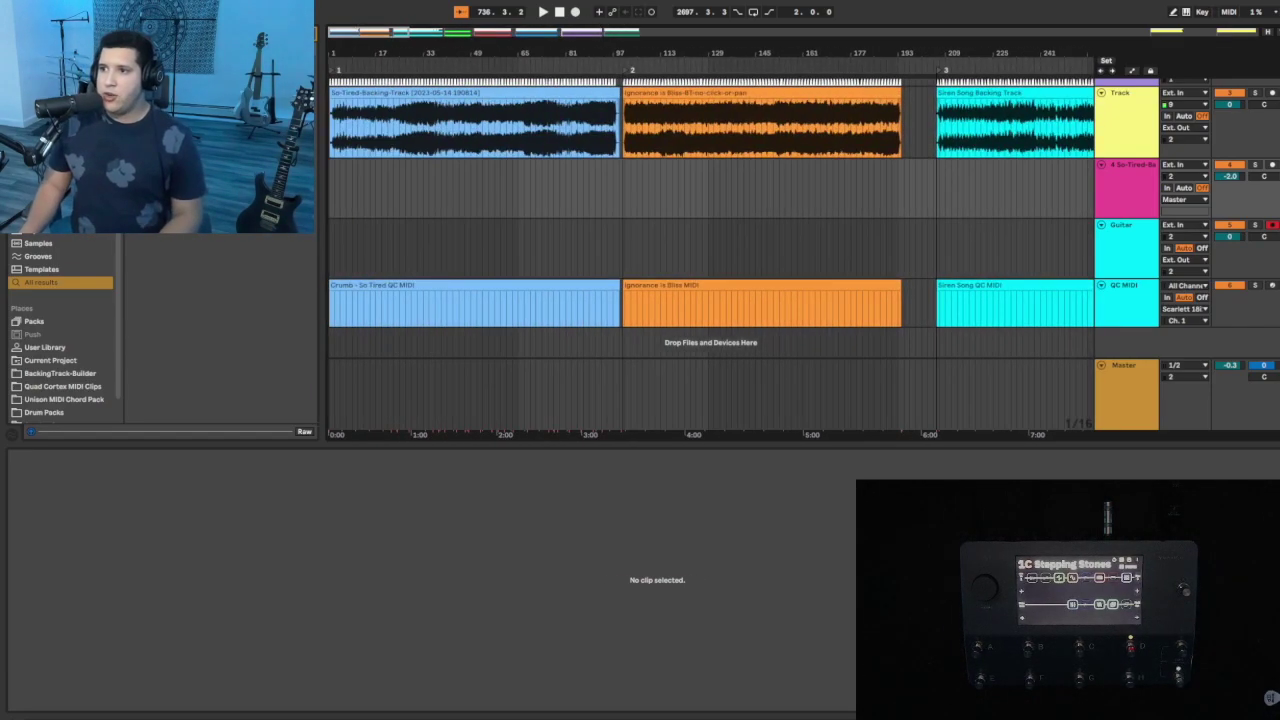
key(minus)
key(minus)
key(minus)
key(minus)
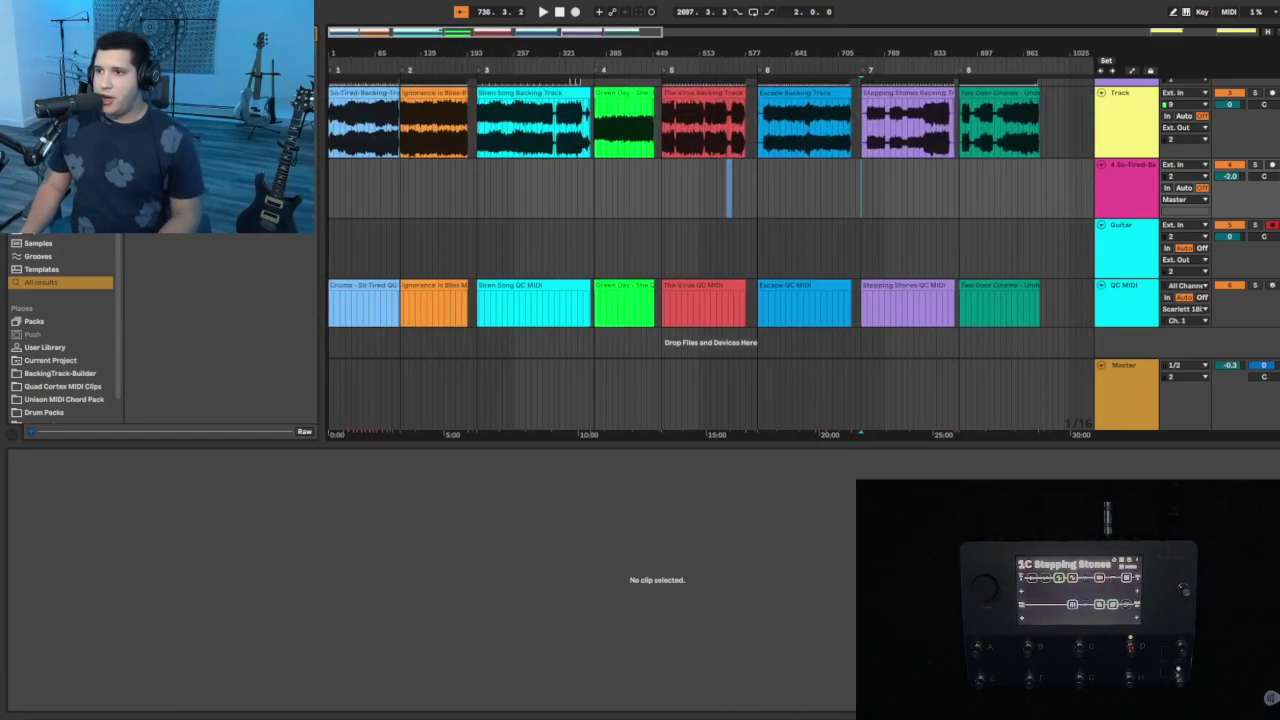
key(plus)
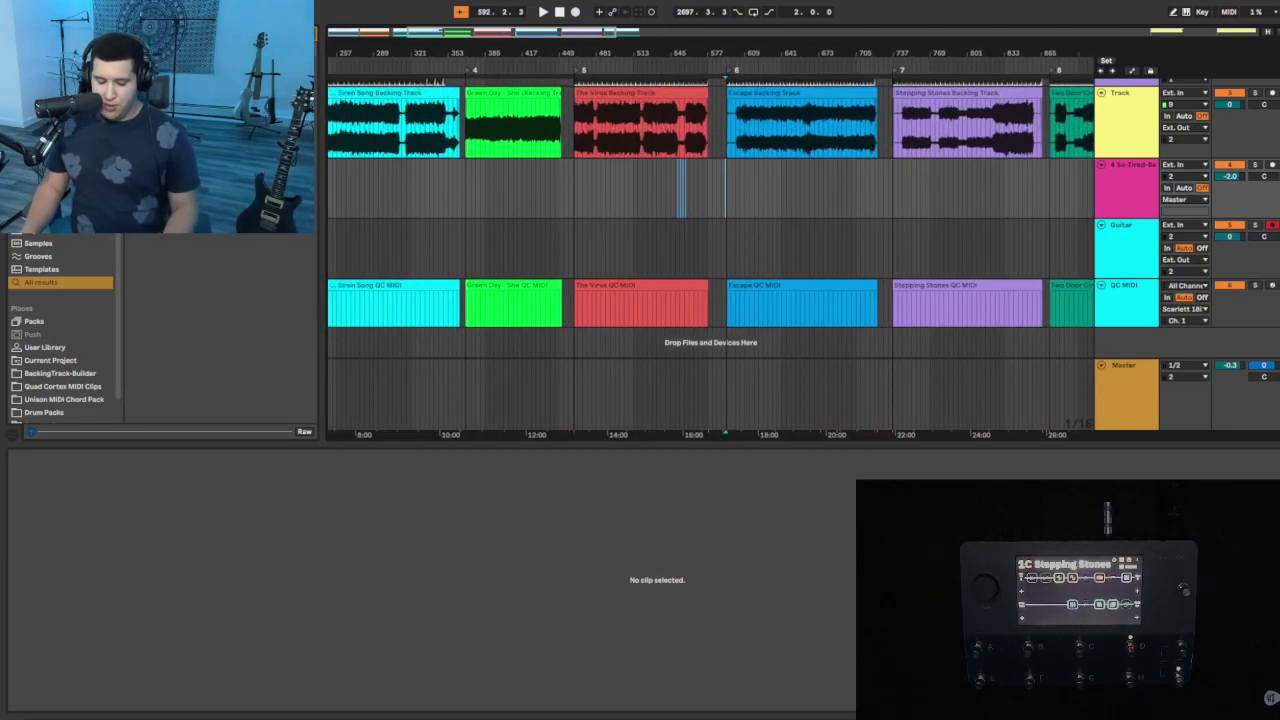
scroll(710, 250, left, 5)
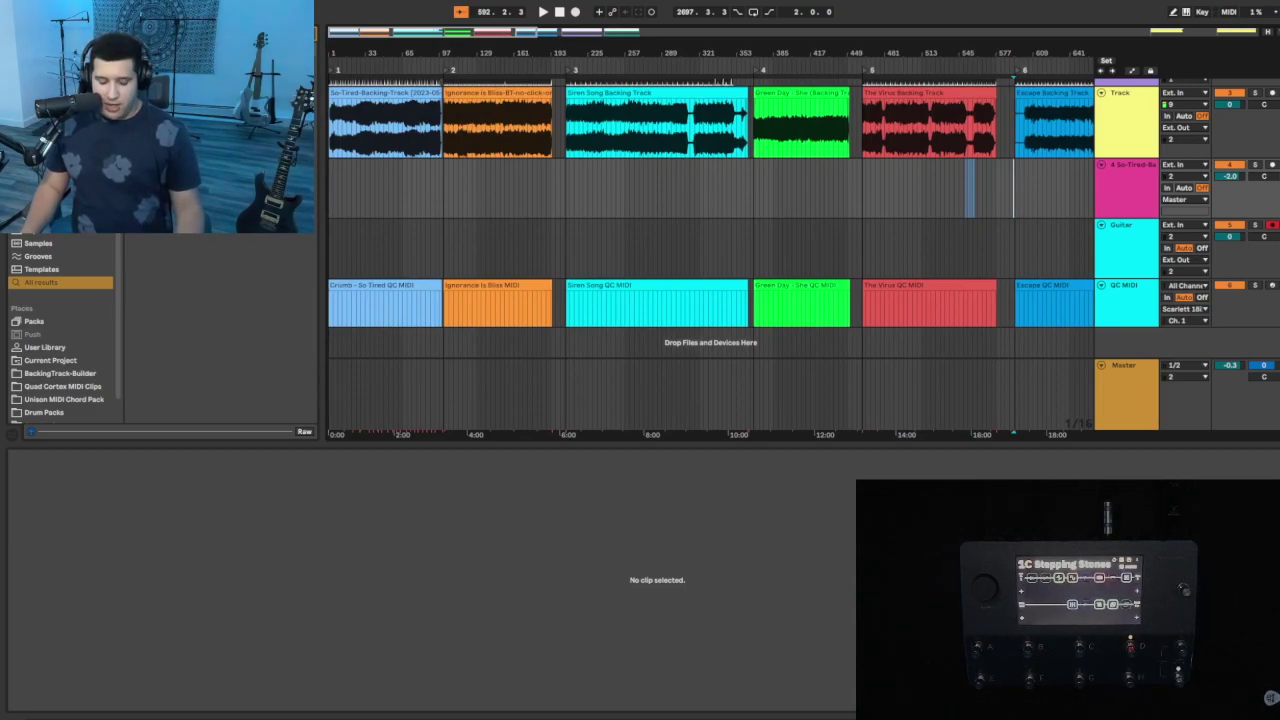
key(Home)
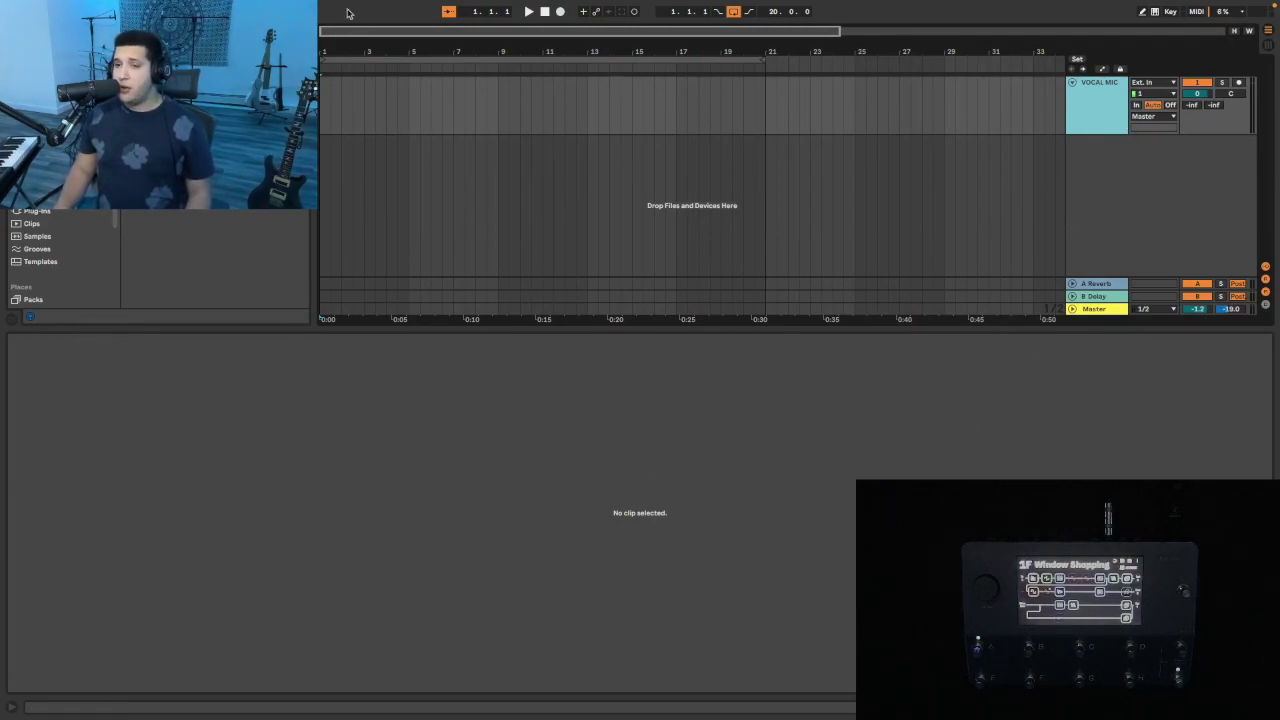
- Insert a new MIDI track below VOCAL MIC and open its MIDI To output chooser
mouse_move(320, 3)
click(135, 8)
click(160, 38)
click(1168, 175)
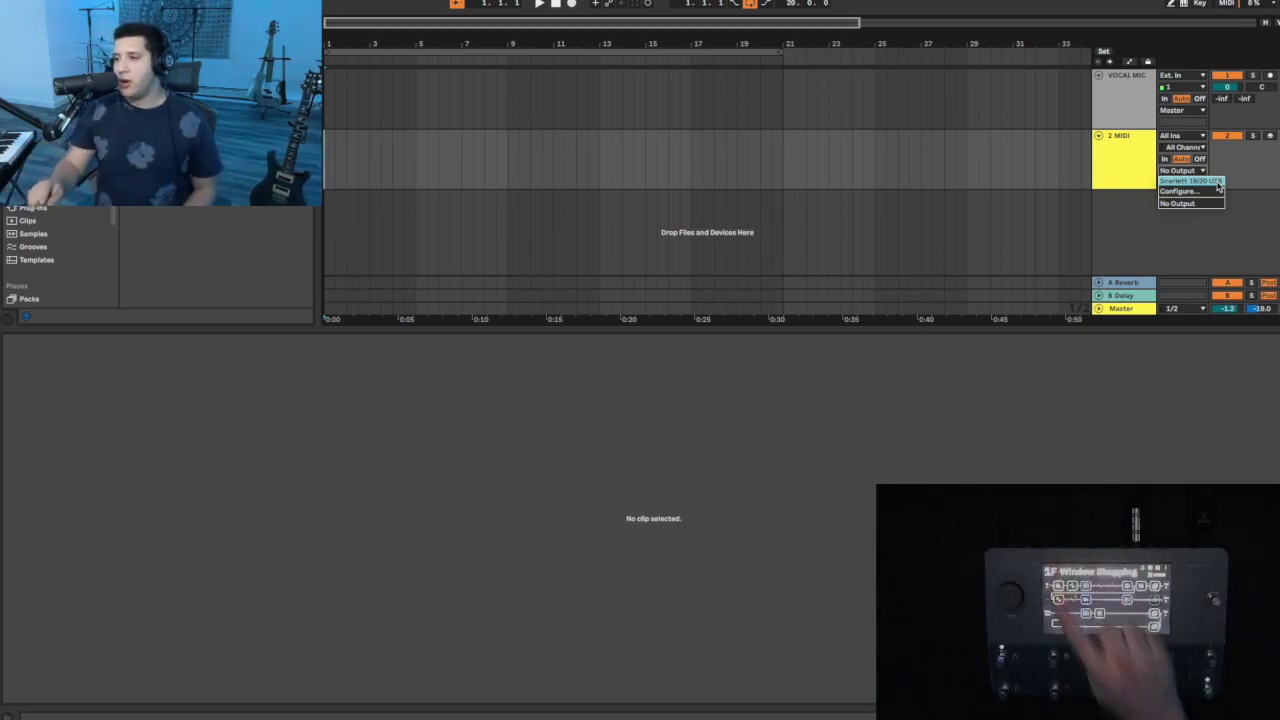
- Route the track's MIDI to Scarlett 18i20 USB Ch. 1 and create a clip from bar 5 to bar 9
click(1218, 186)
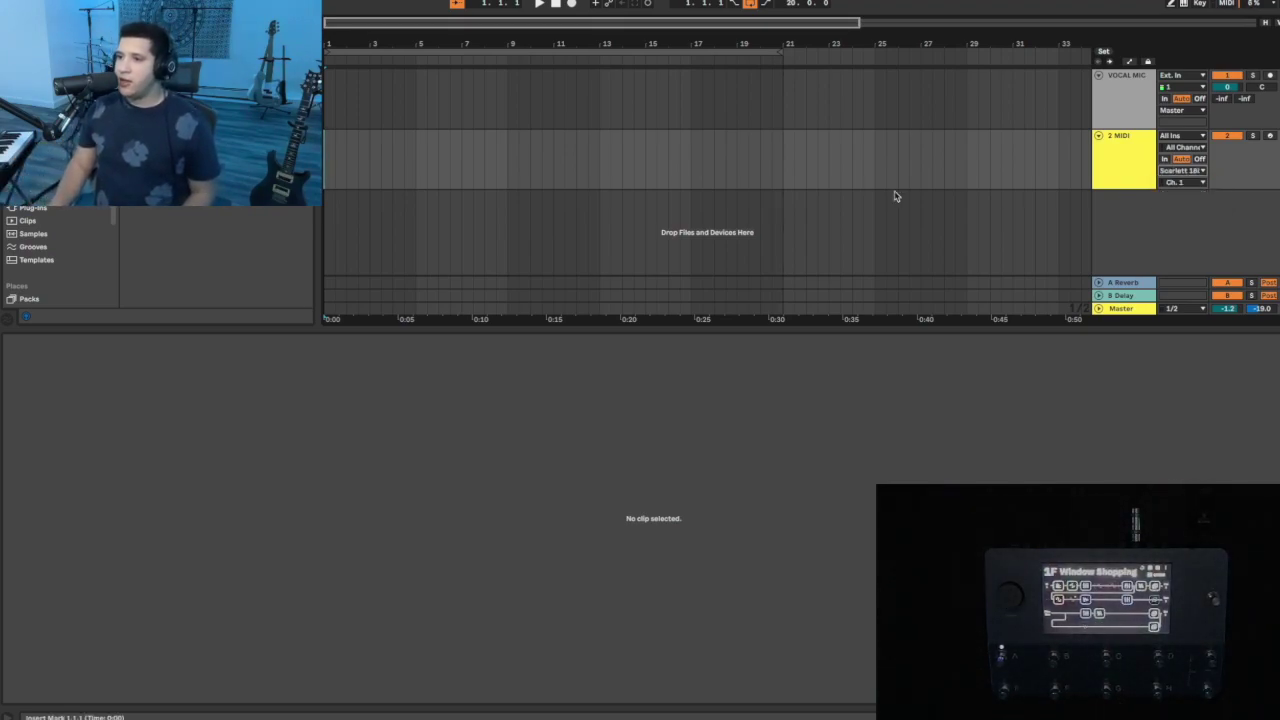
double_click(420, 163)
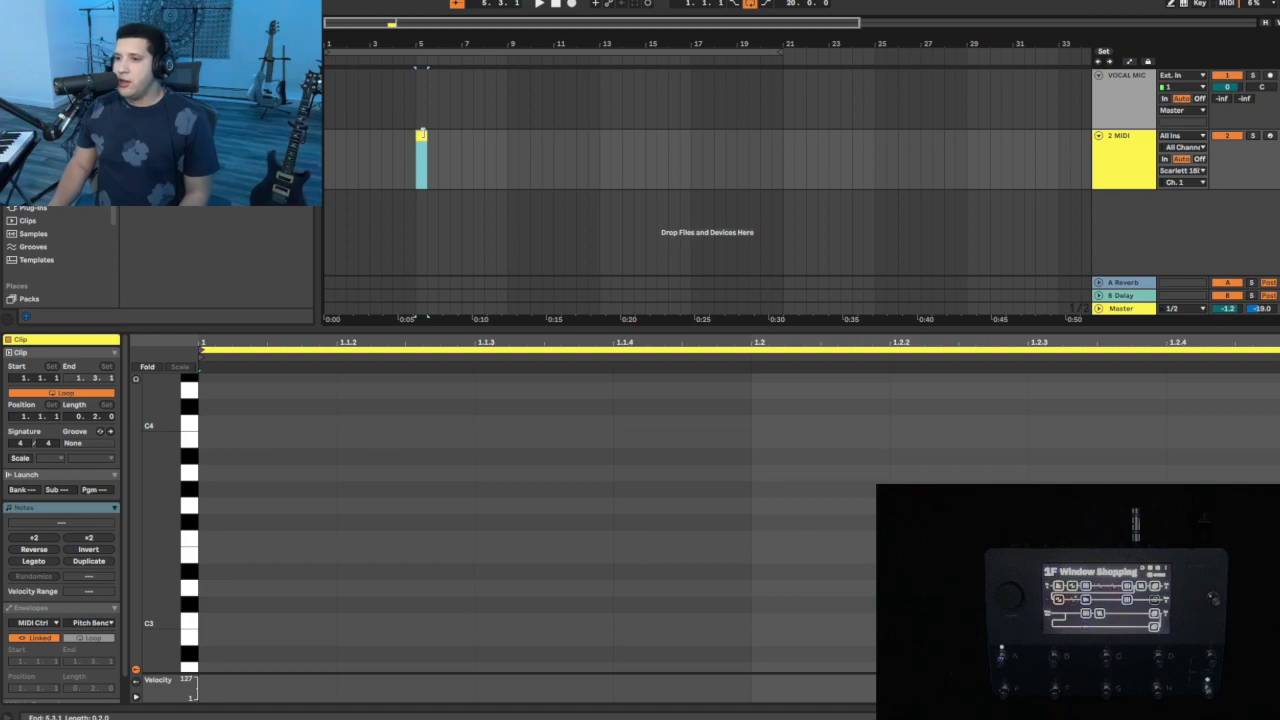
drag(421, 133, 504, 135)
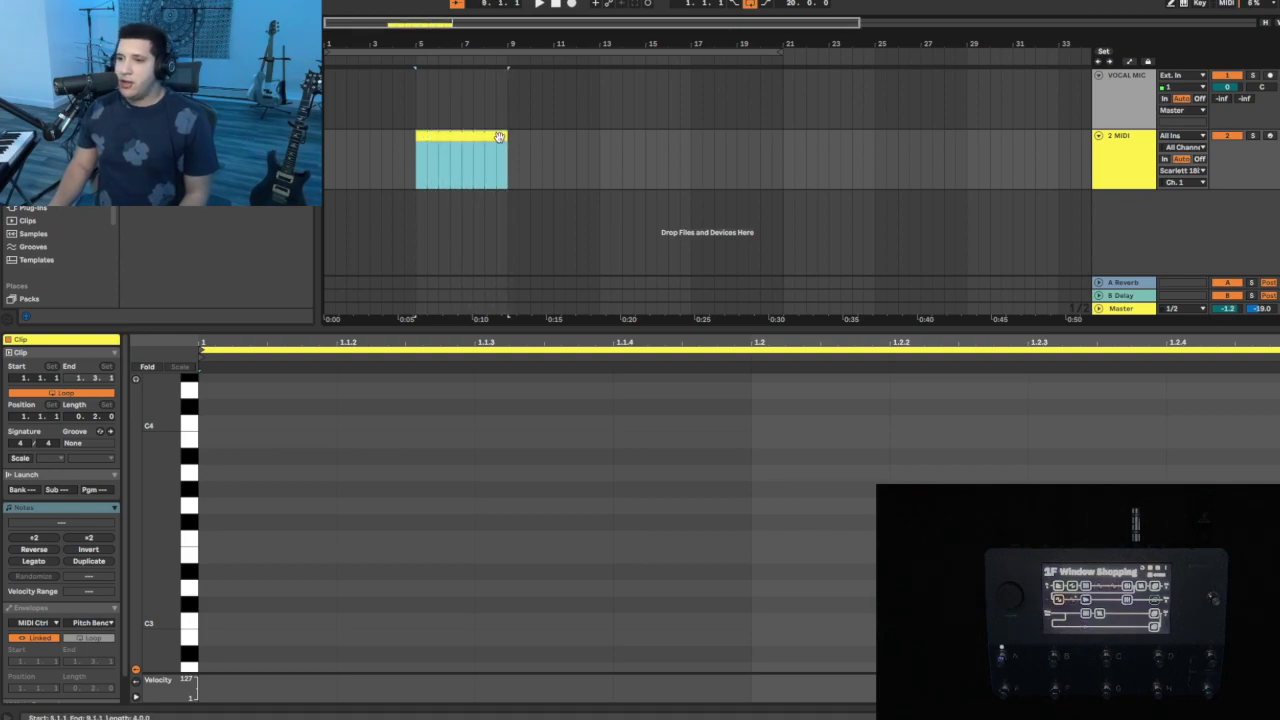
- Turn the clip's Loop off and show its Envelopes section
key(ctrl+z)
click(477, 147)
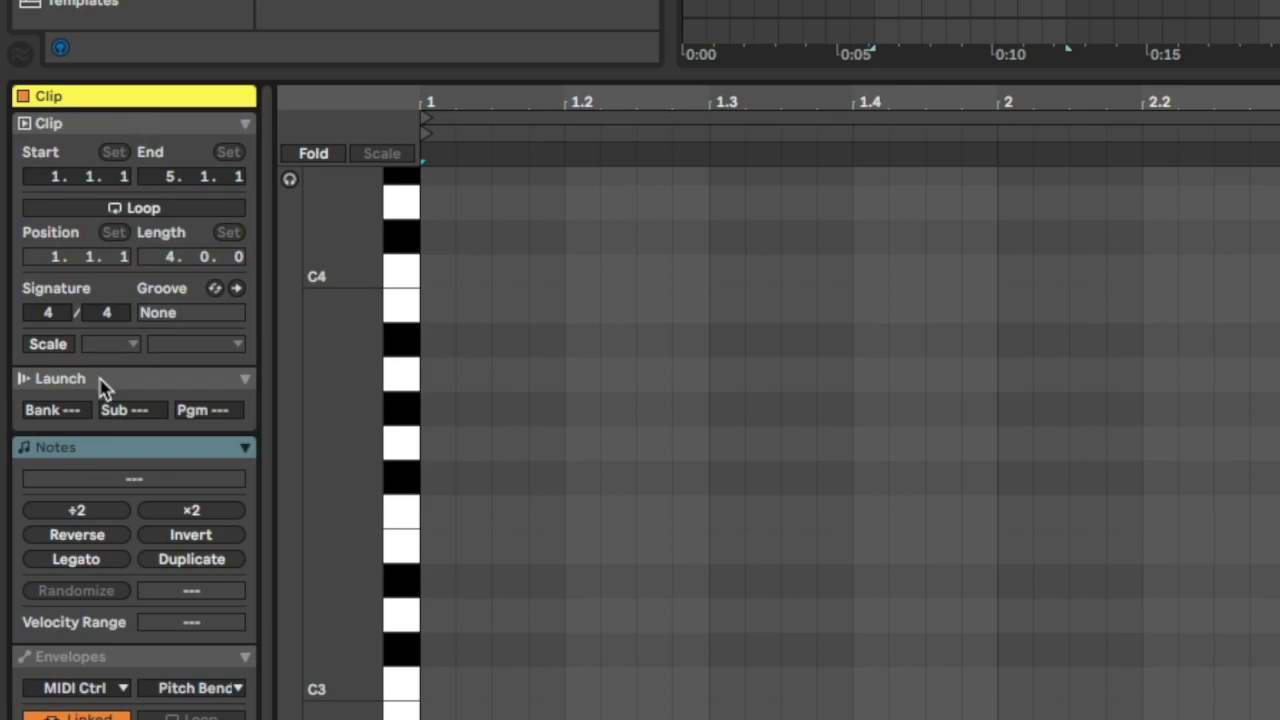
click(149, 657)
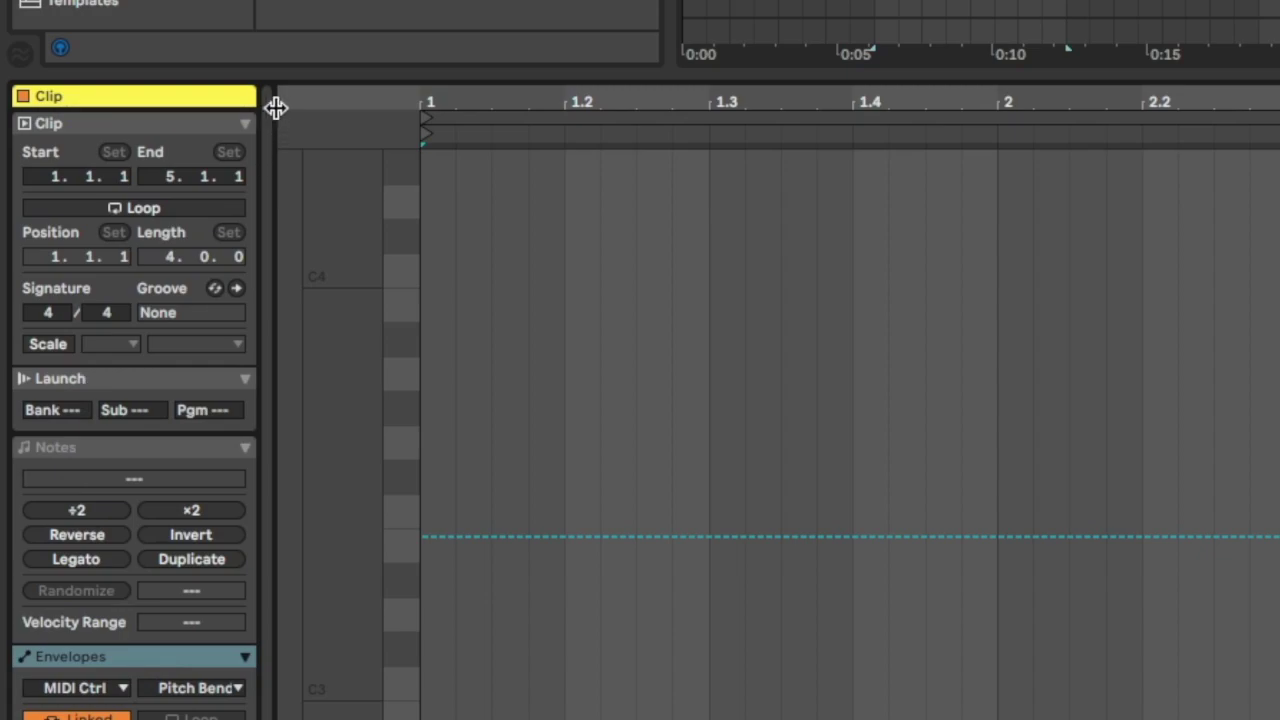
- Widen the Clip View panel so the Launch and Envelopes sections appear in columns
drag(277, 107, 480, 107)
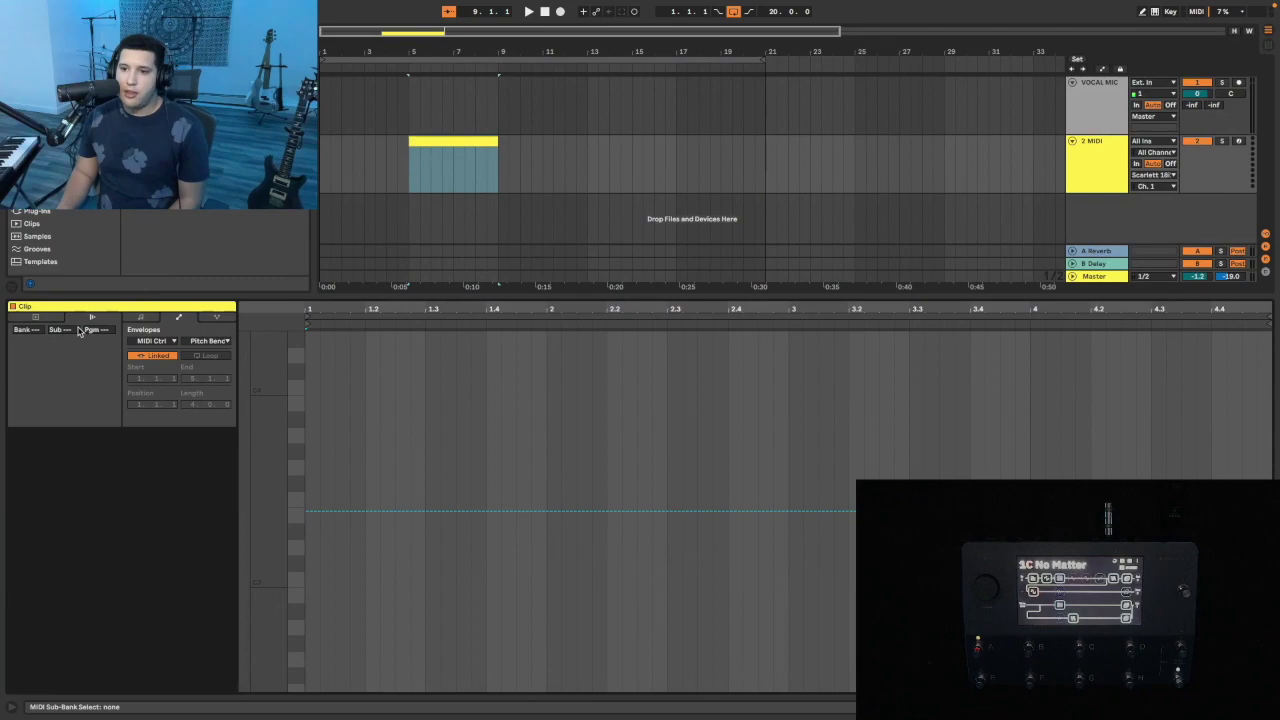
- Set the clip's program change to Sub 3, Pgm 2, playing the clip to test it
drag(60, 330, 105, 318)
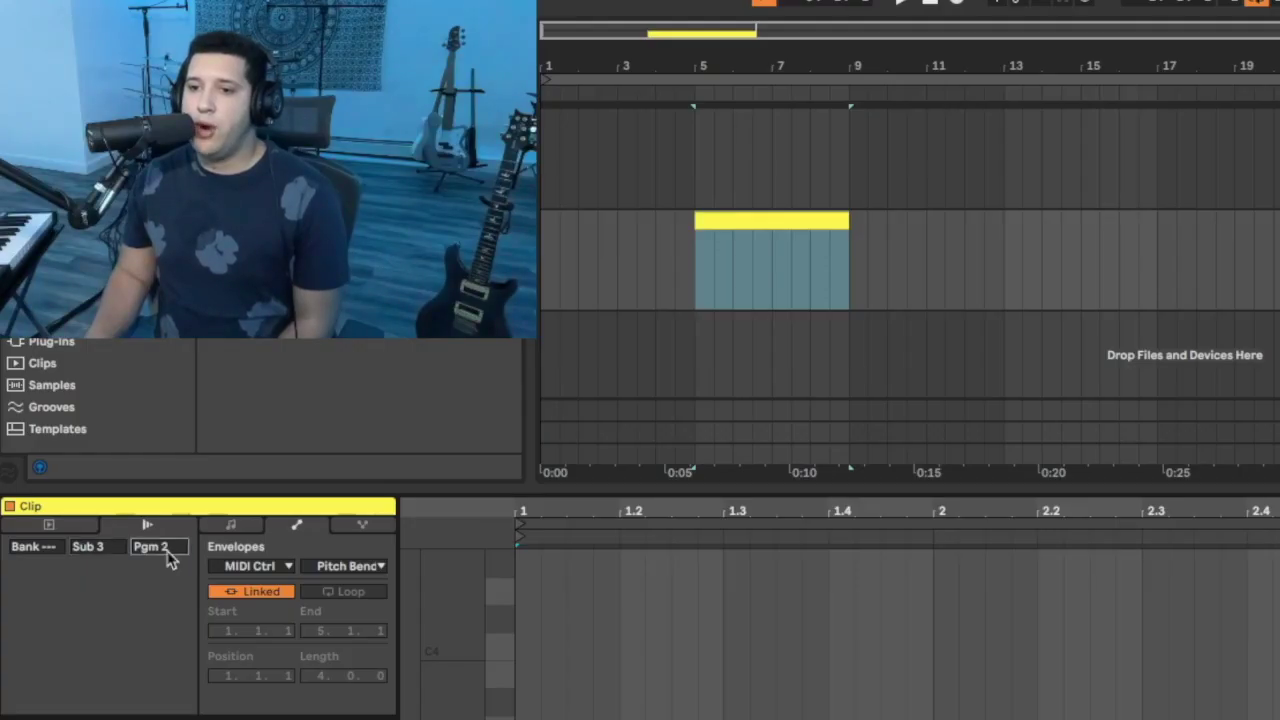
drag(168, 560, 168, 566)
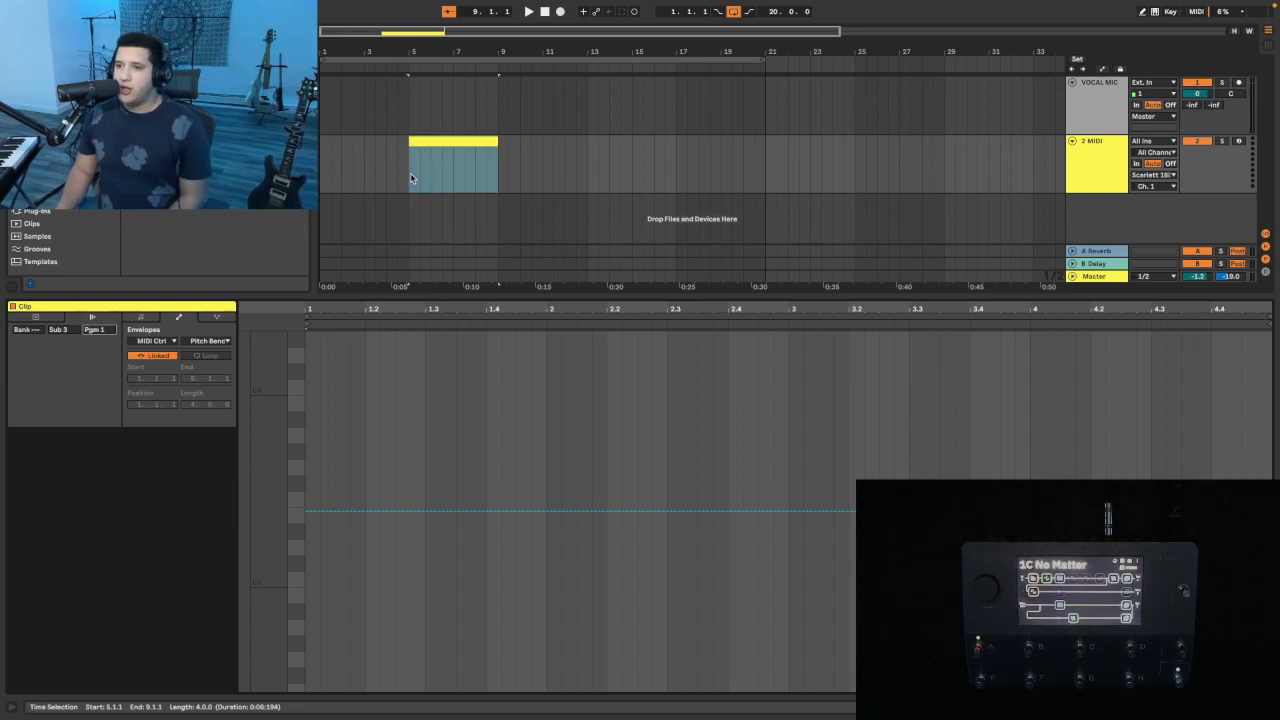
click(410, 178)
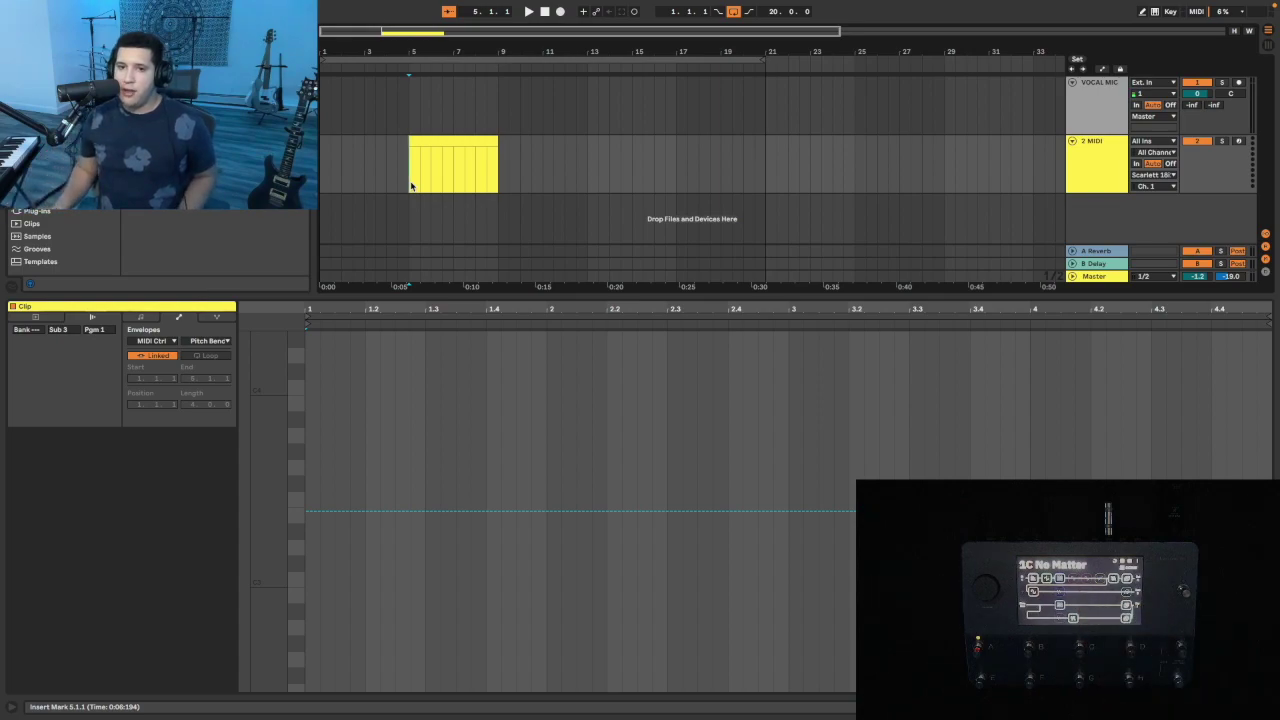
key(space)
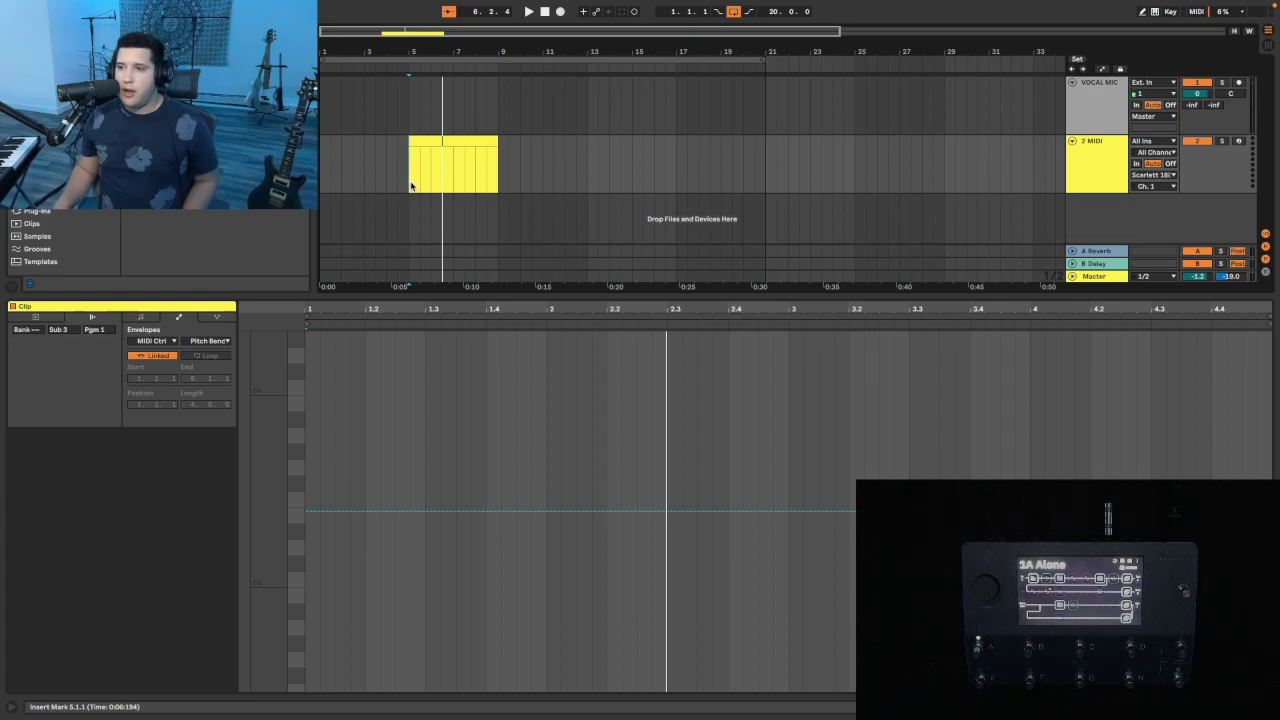
key(space)
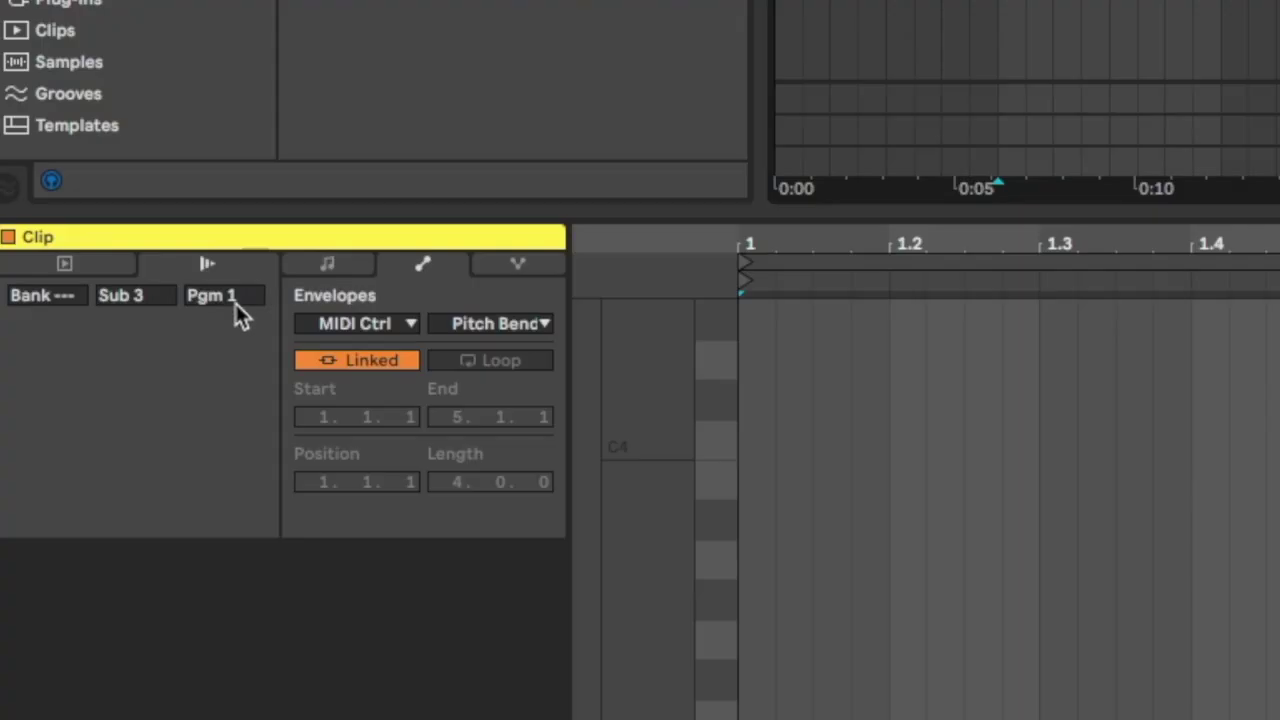
drag(105, 332, 105, 325)
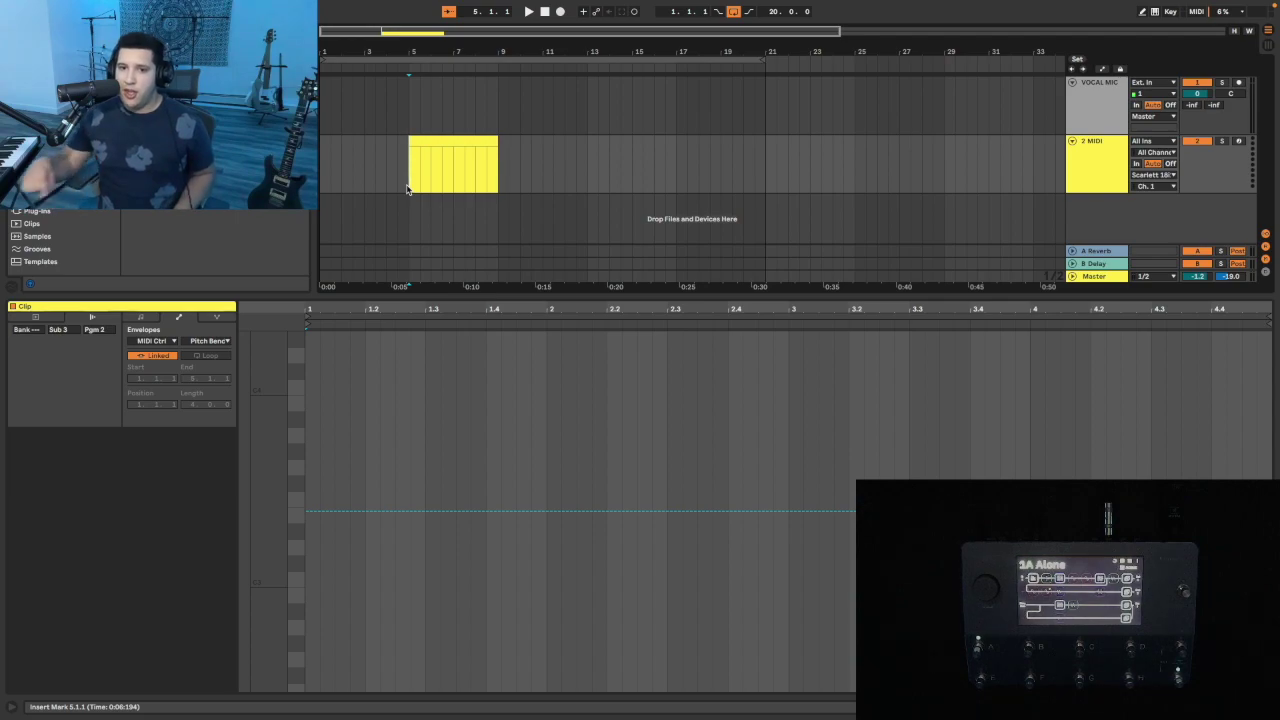
- Play the set, then target the clip's MIDI Ctrl envelope at controller 43
key(space)
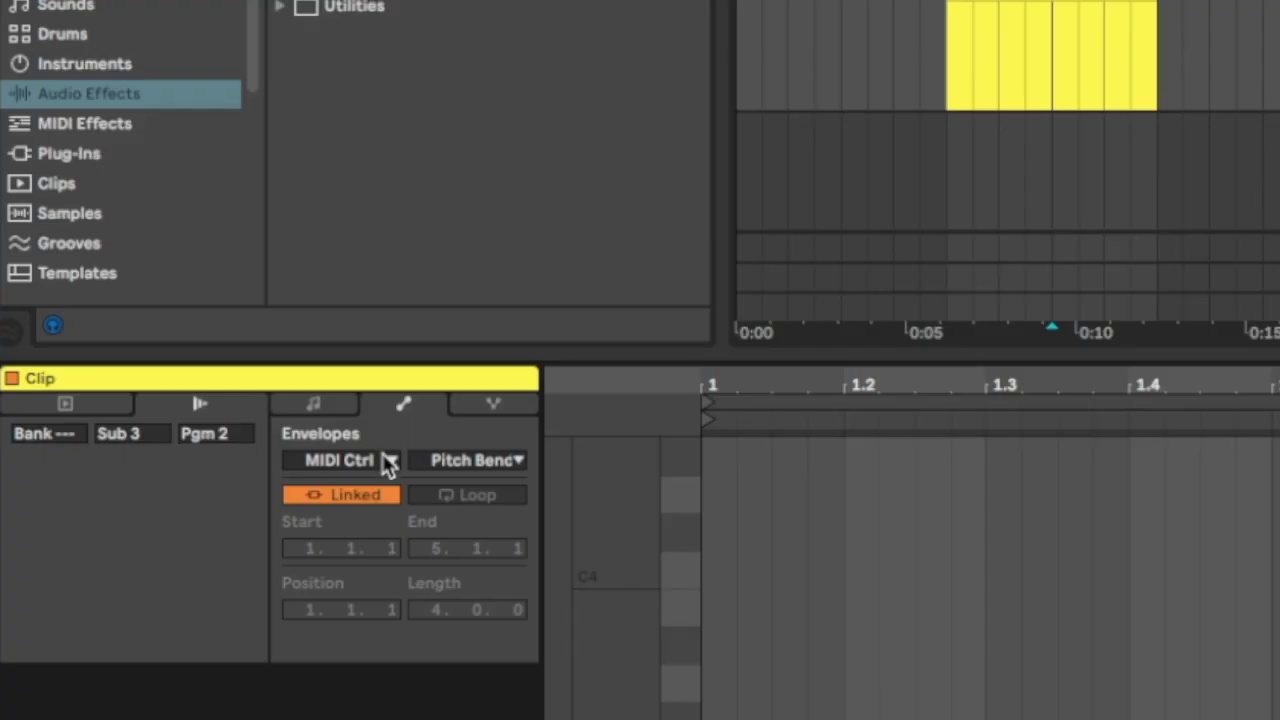
click(172, 342)
click(172, 343)
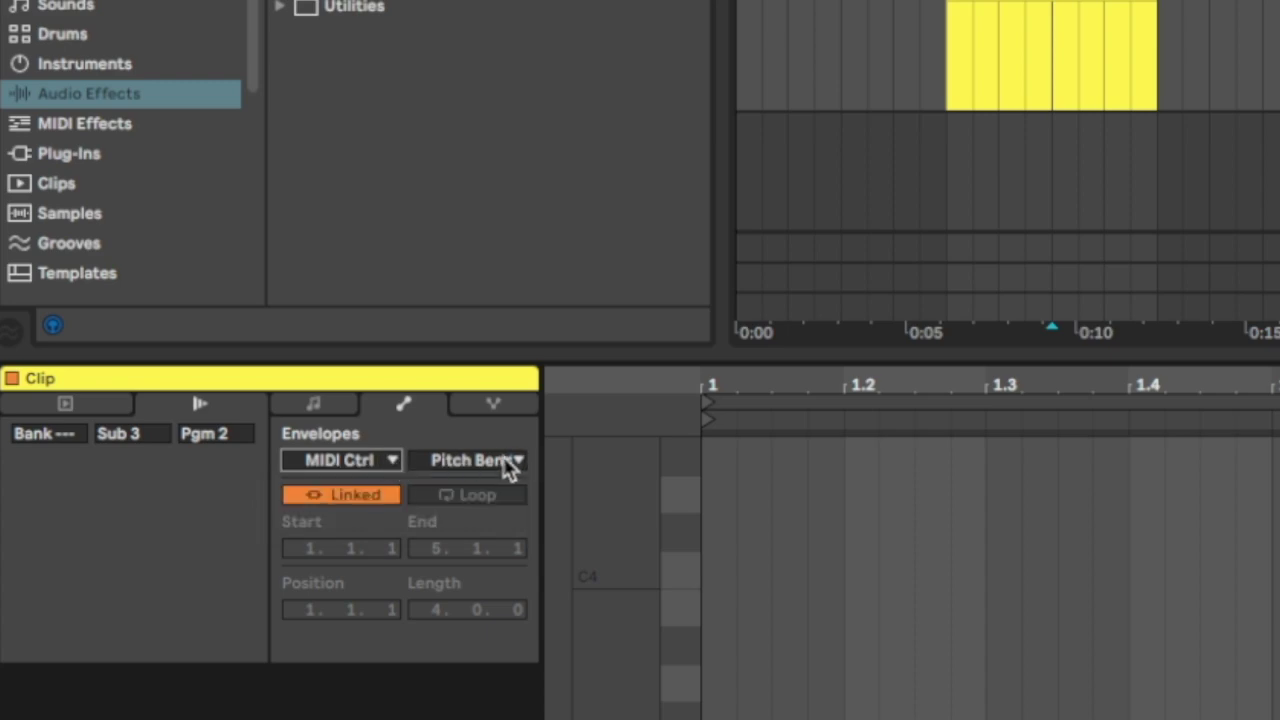
click(510, 462)
drag(766, 563, 760, 688)
click(344, 583)
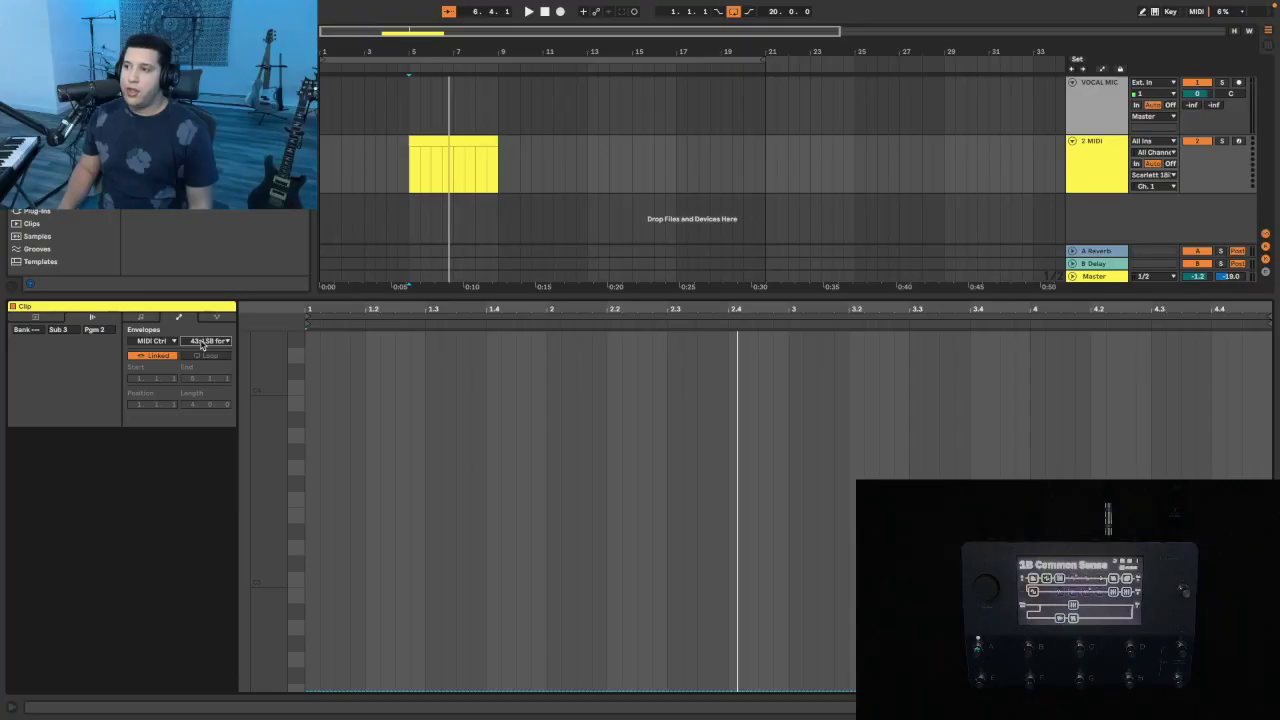
- Find CC# 43 Scene select (A-H) in the Quad Cortex manual and highlight its 0-7 range
key(super+Tab)
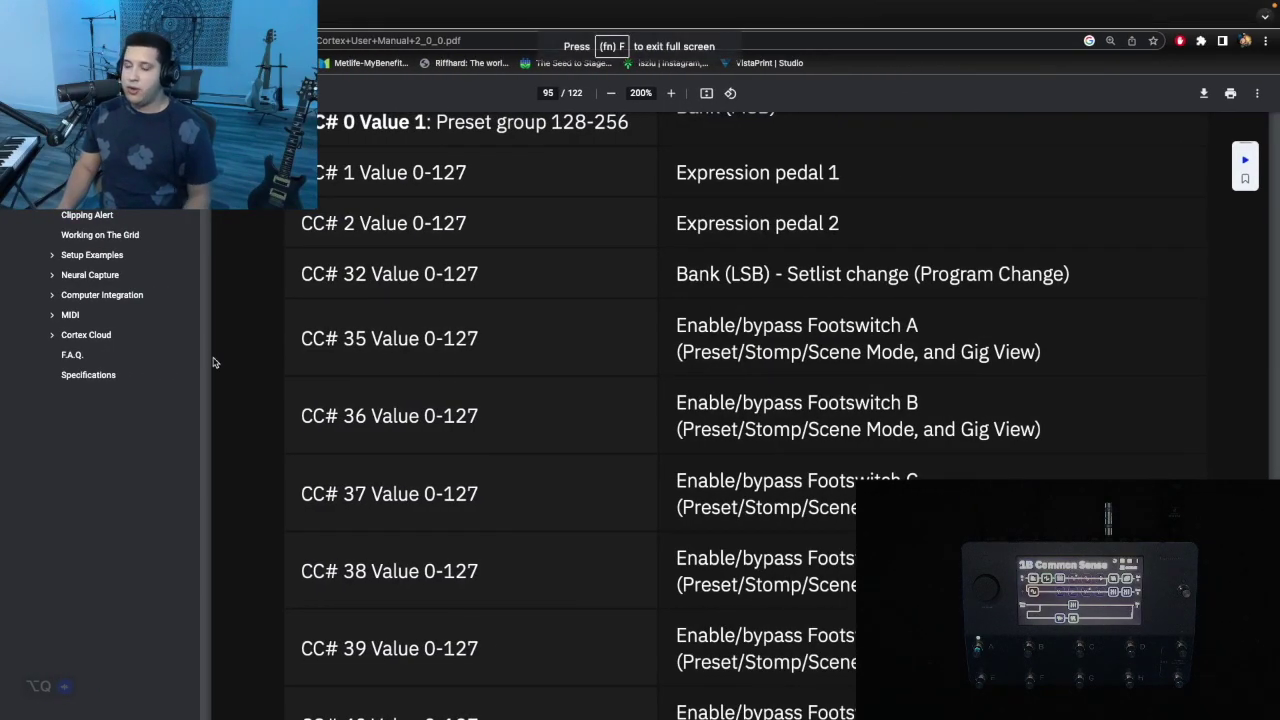
scroll(597, 402, down, 4)
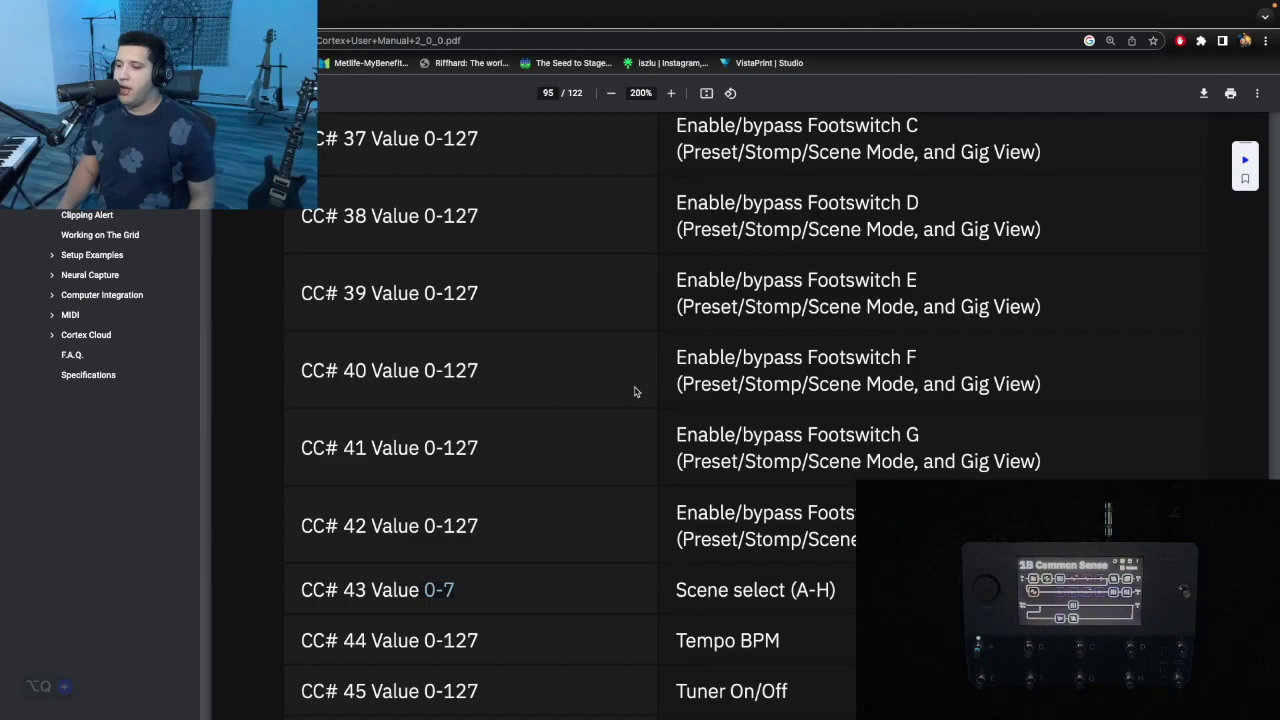
scroll(610, 397, down, 1)
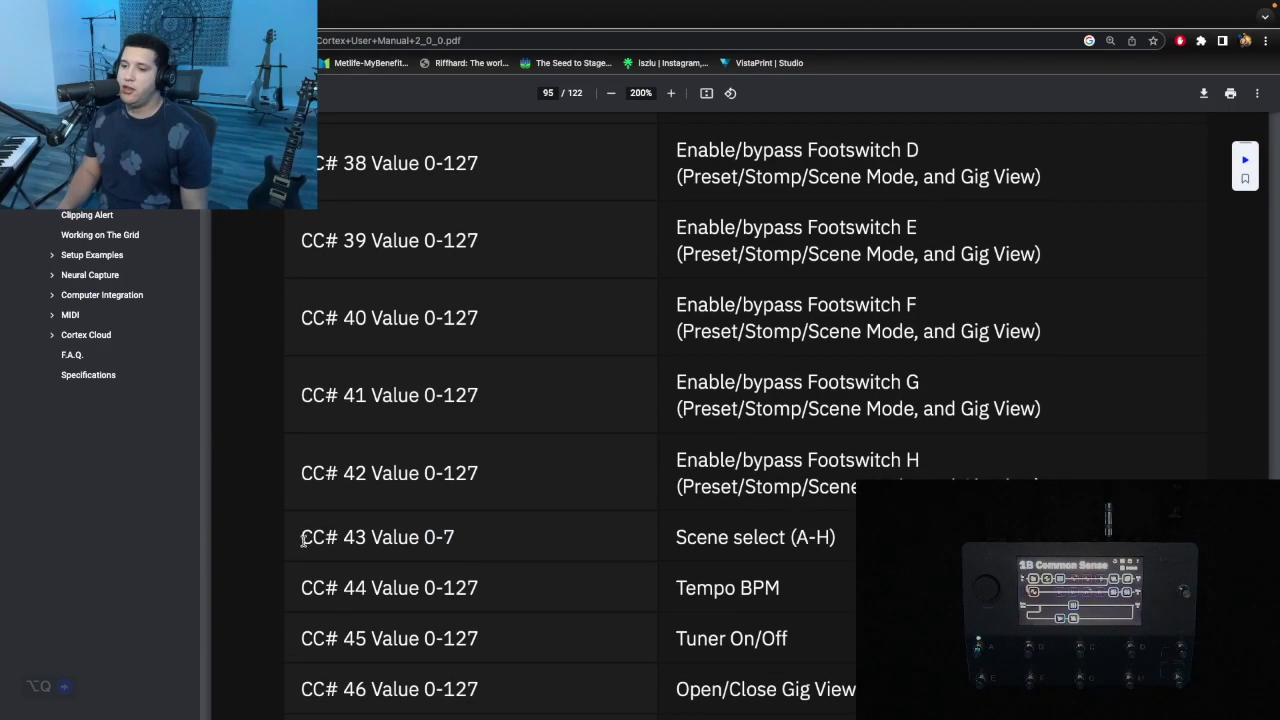
click(683, 537)
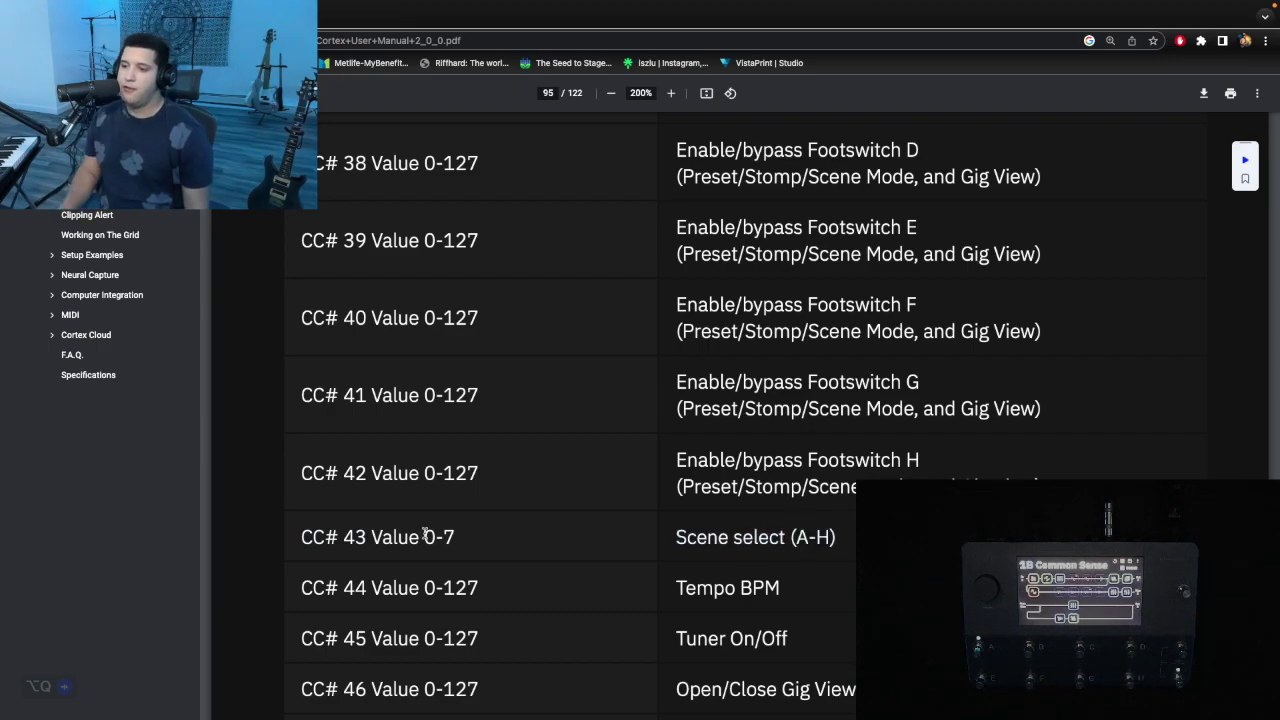
drag(425, 535, 486, 536)
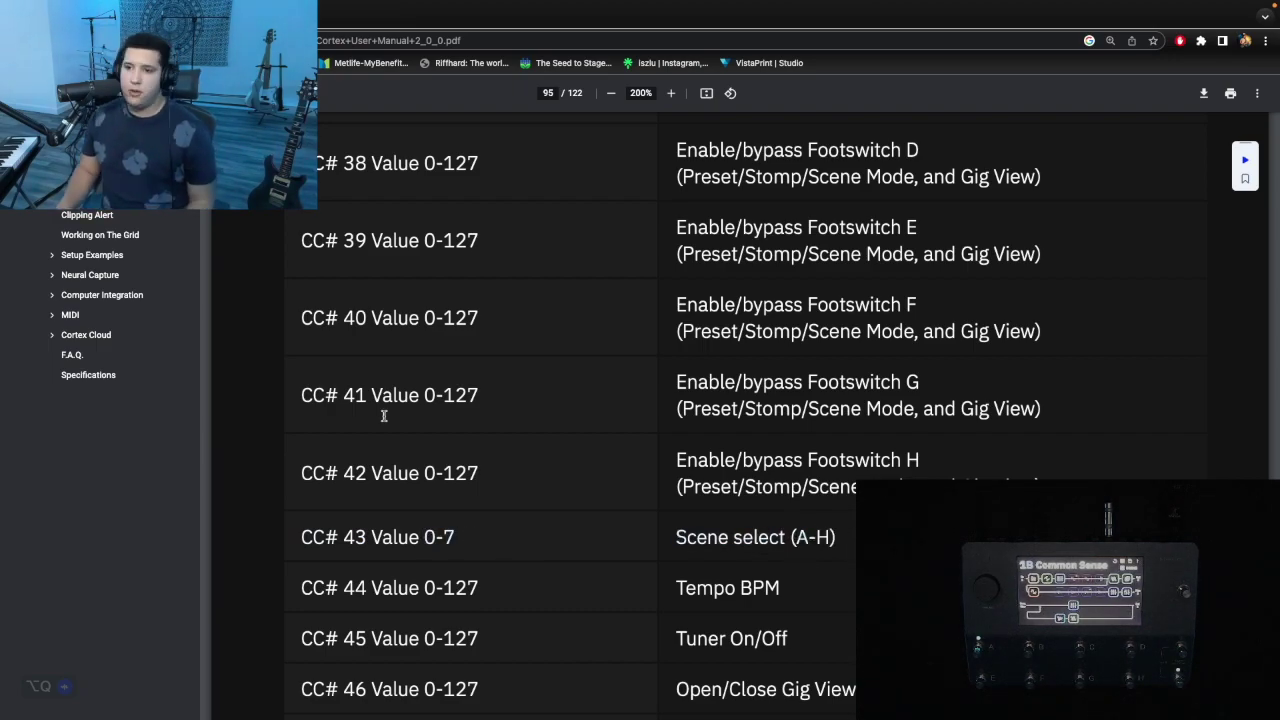
key(super+Tab)
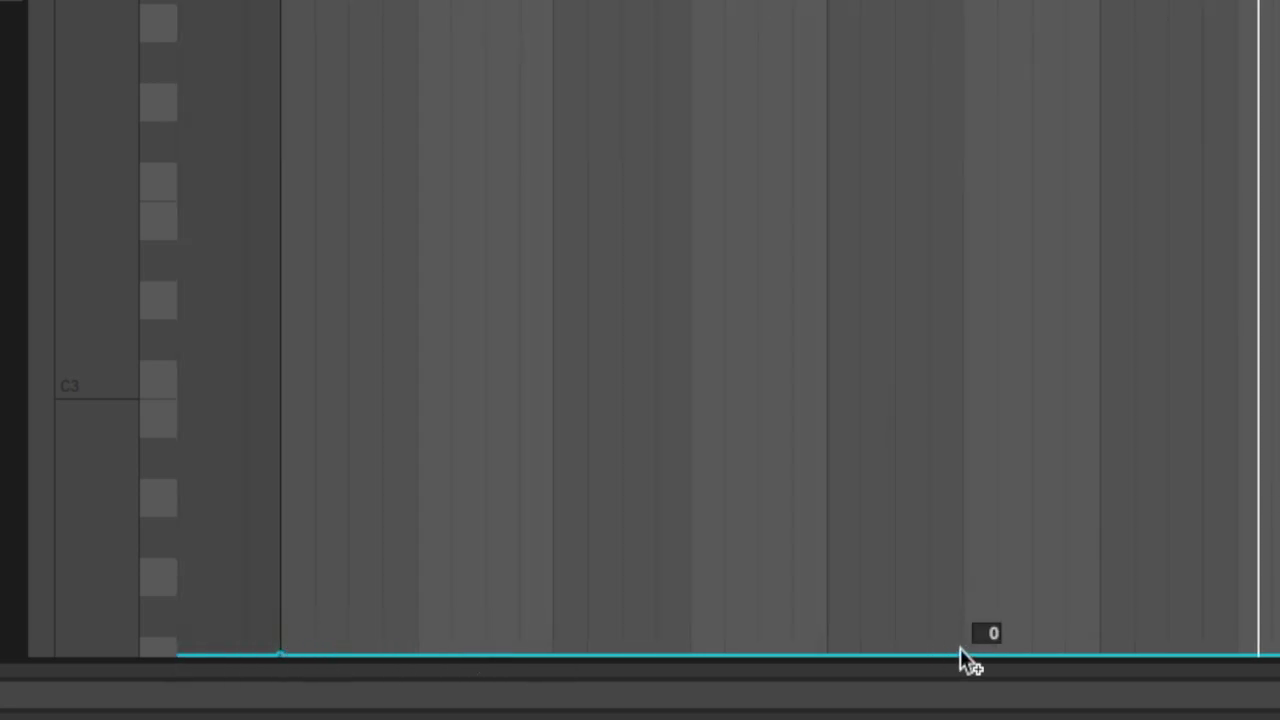
- Set the second CC43 breakpoint to 1 and flatten the ramp so it steps at bar 2
right_click(829, 655)
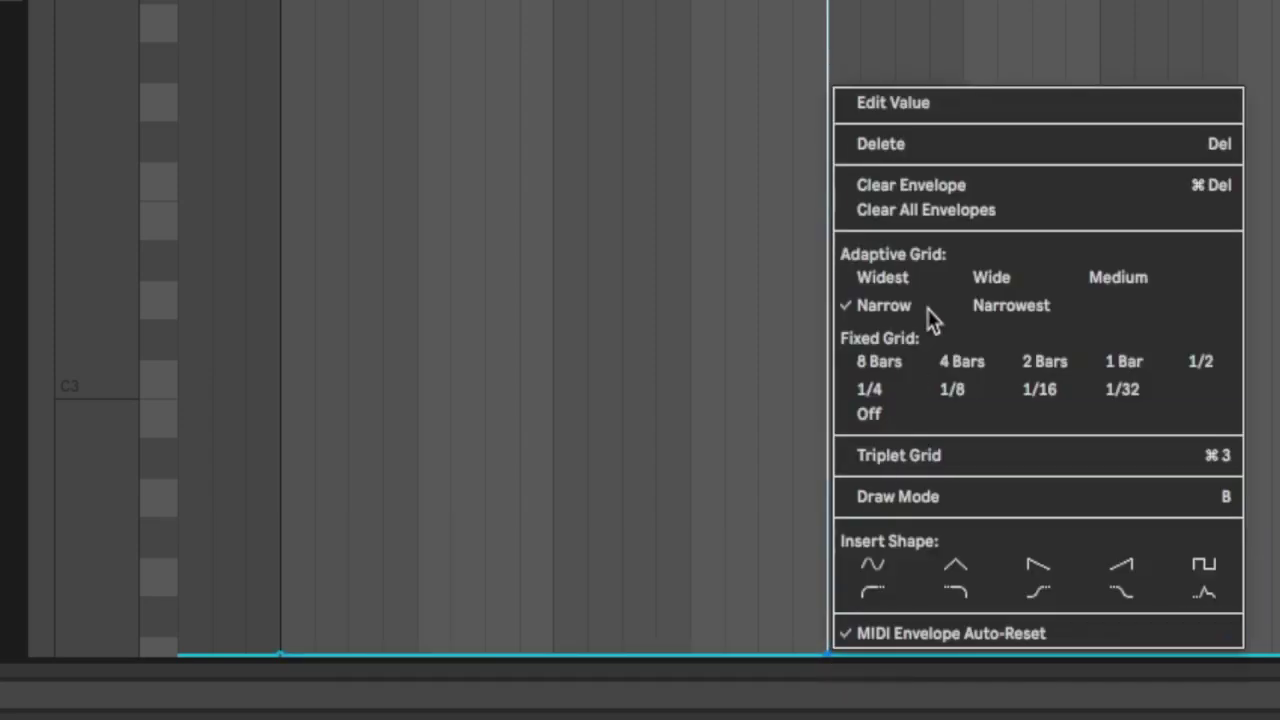
click(946, 116)
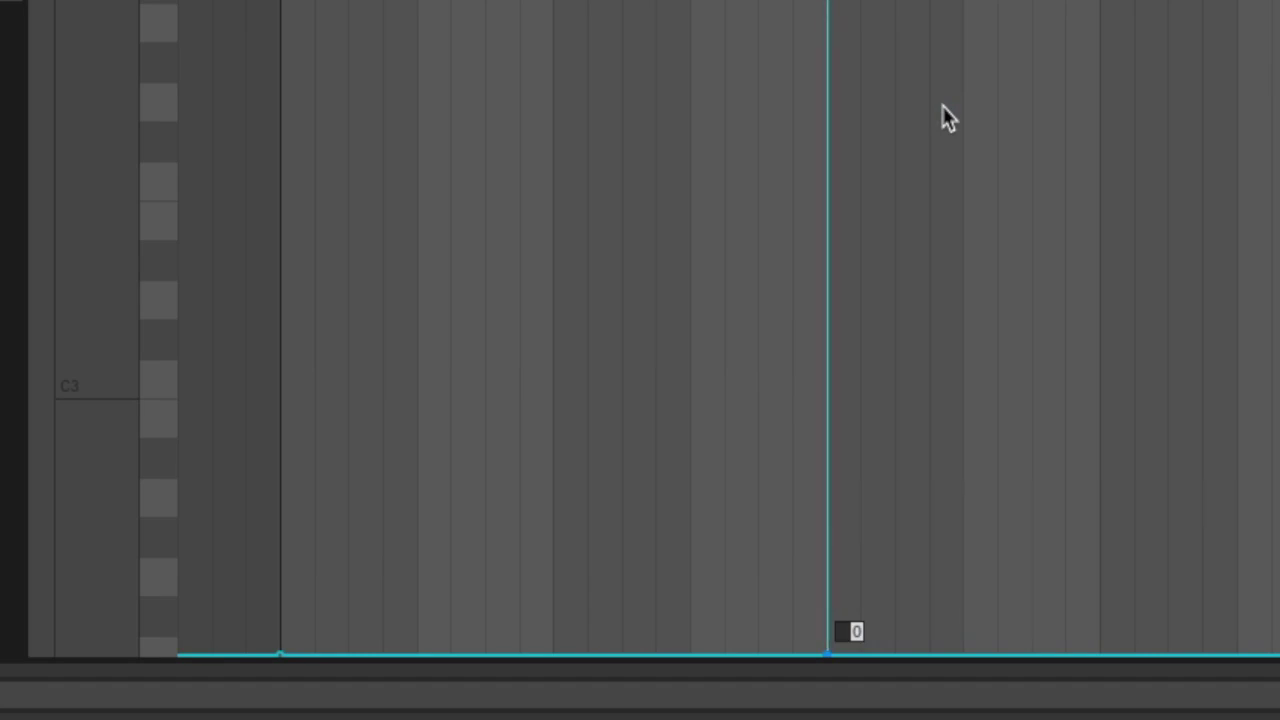
text(1)
key(Return)
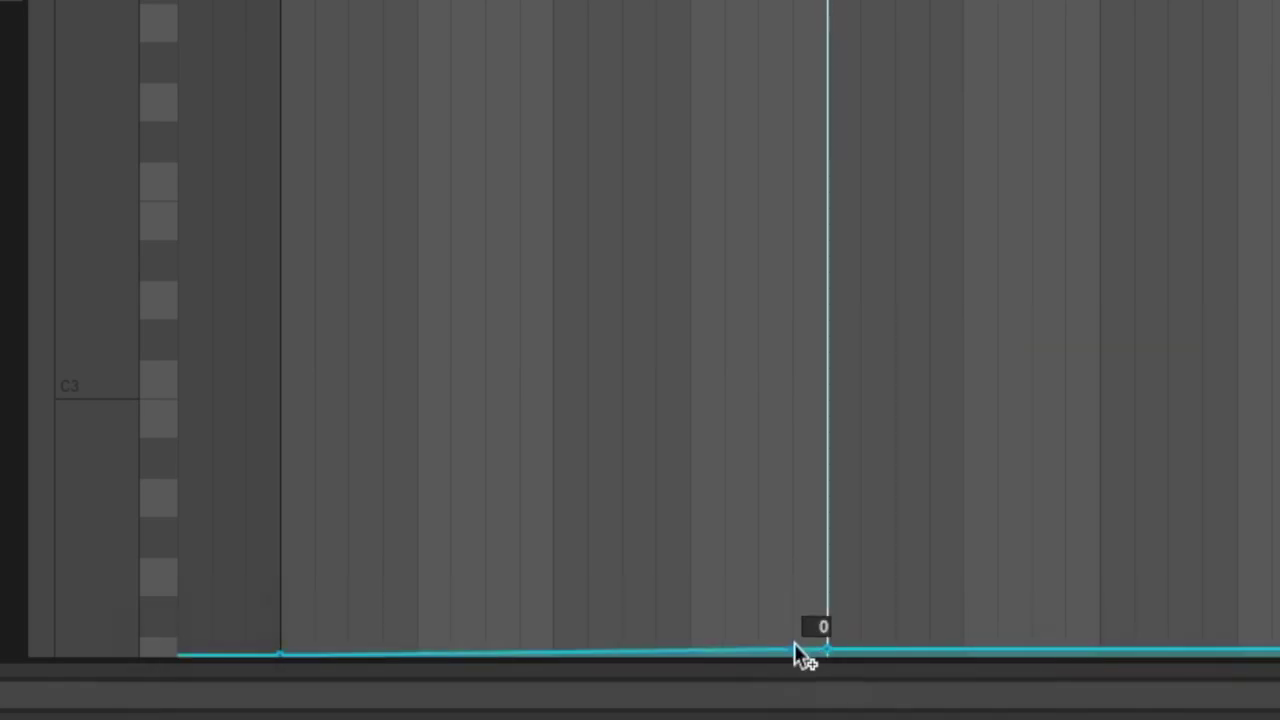
drag(797, 655, 826, 652)
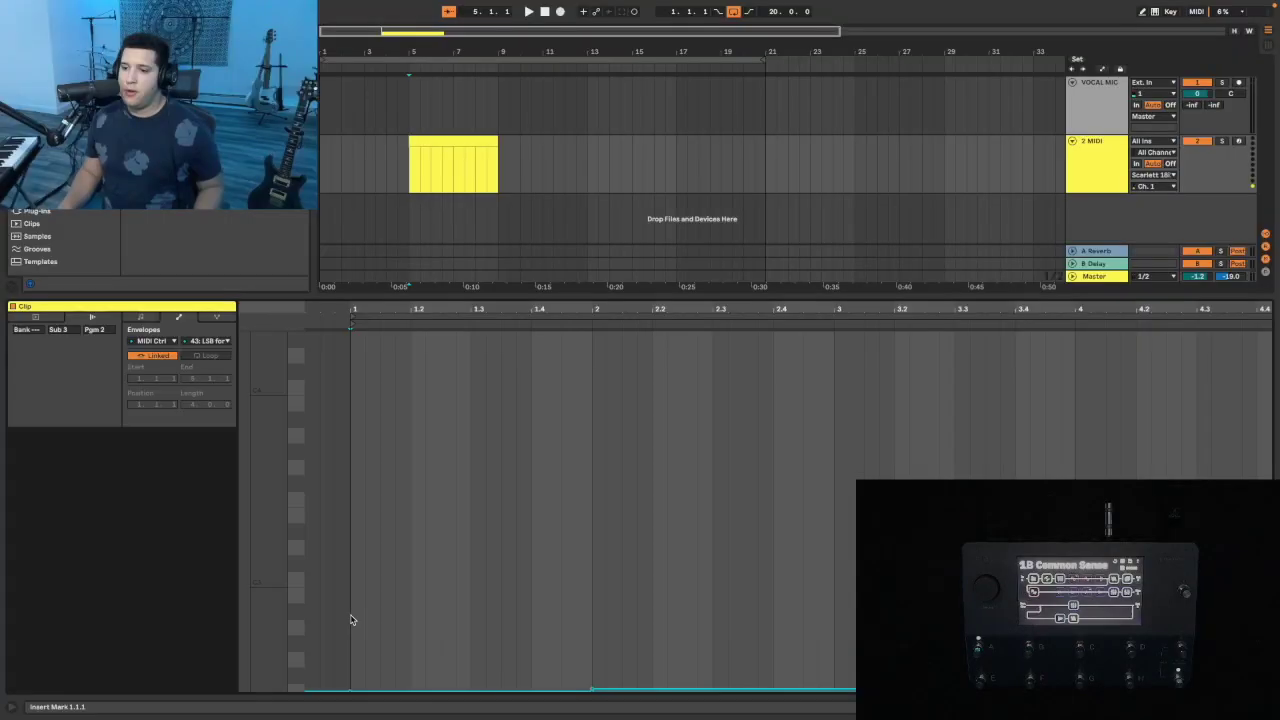
click(410, 153)
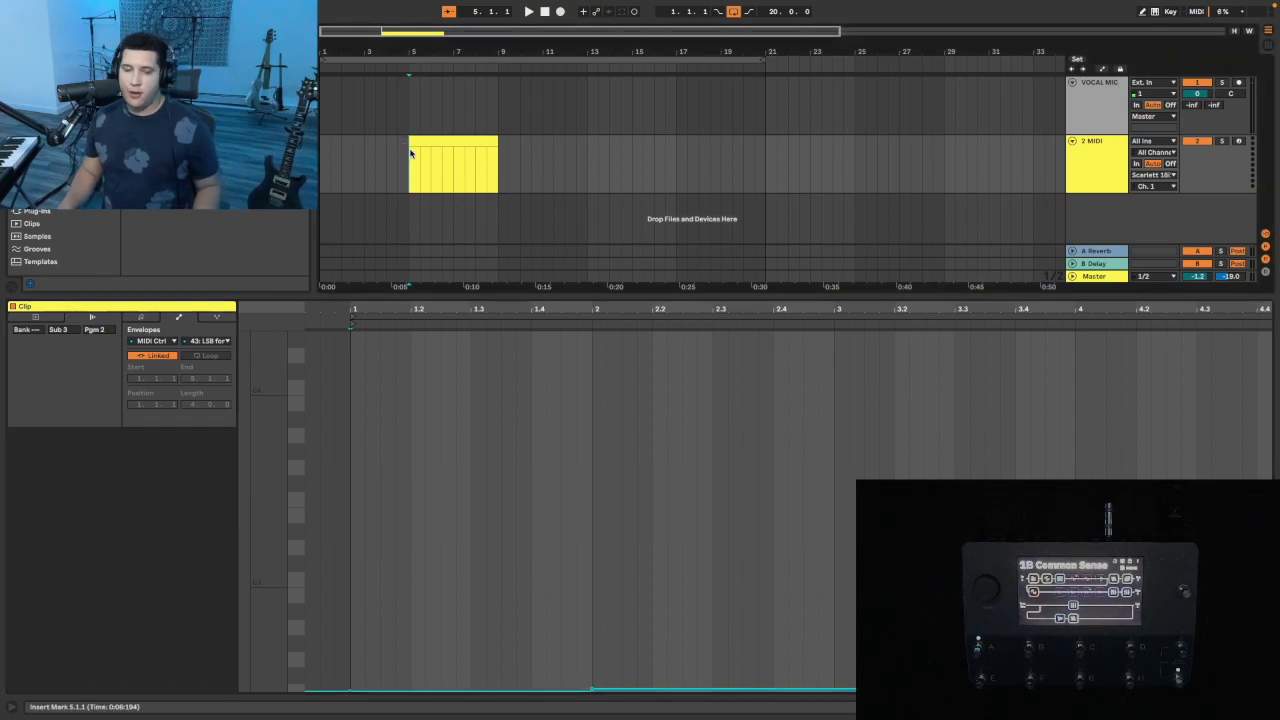